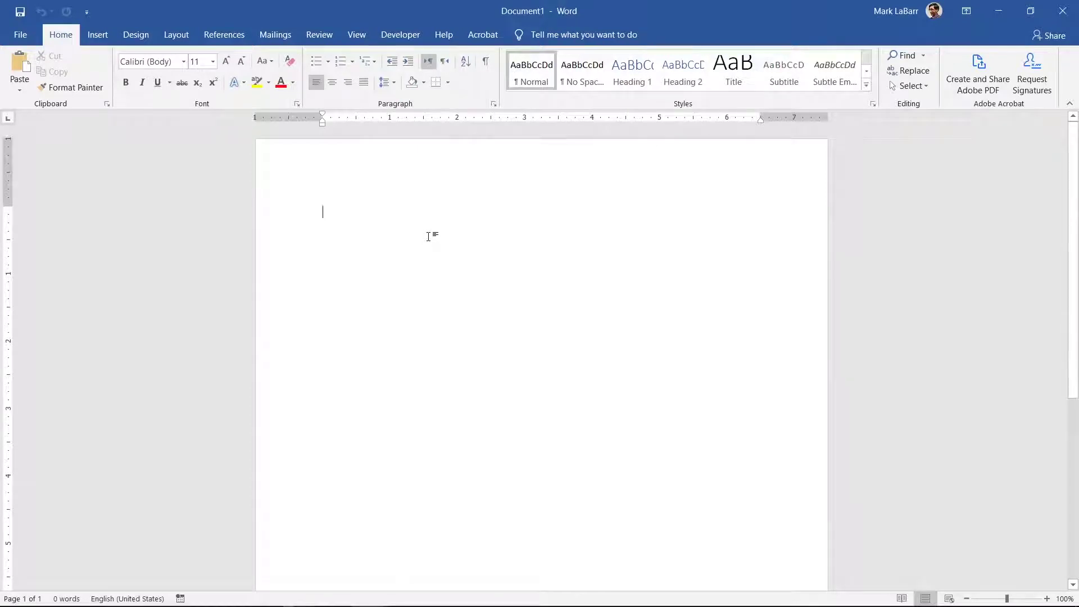
Install Español (Estados Unidos) as a preferred language in Windows Language settings.
key(super)
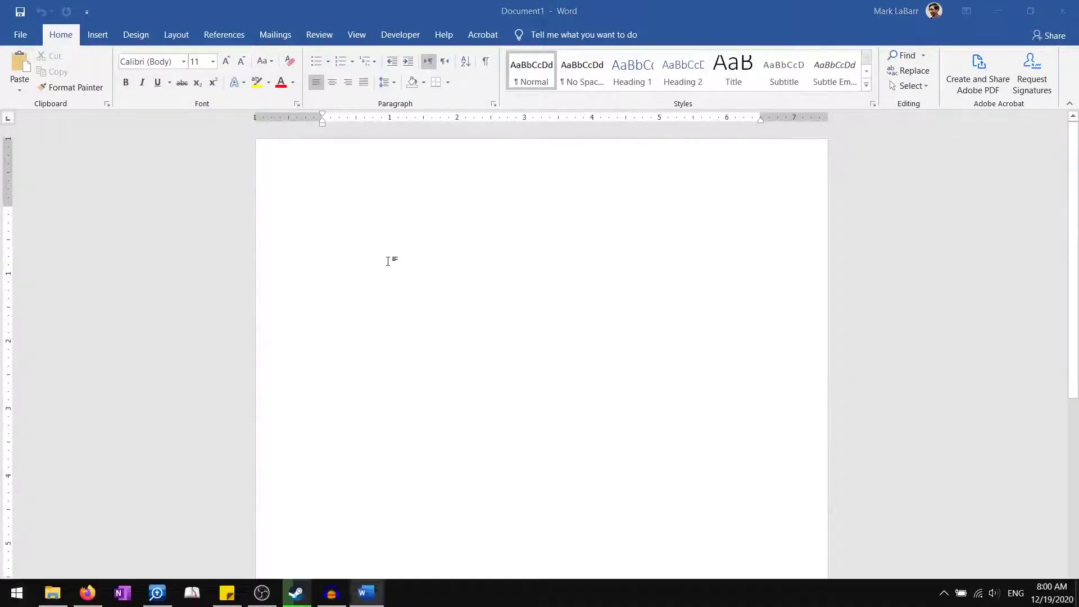
text(langua)
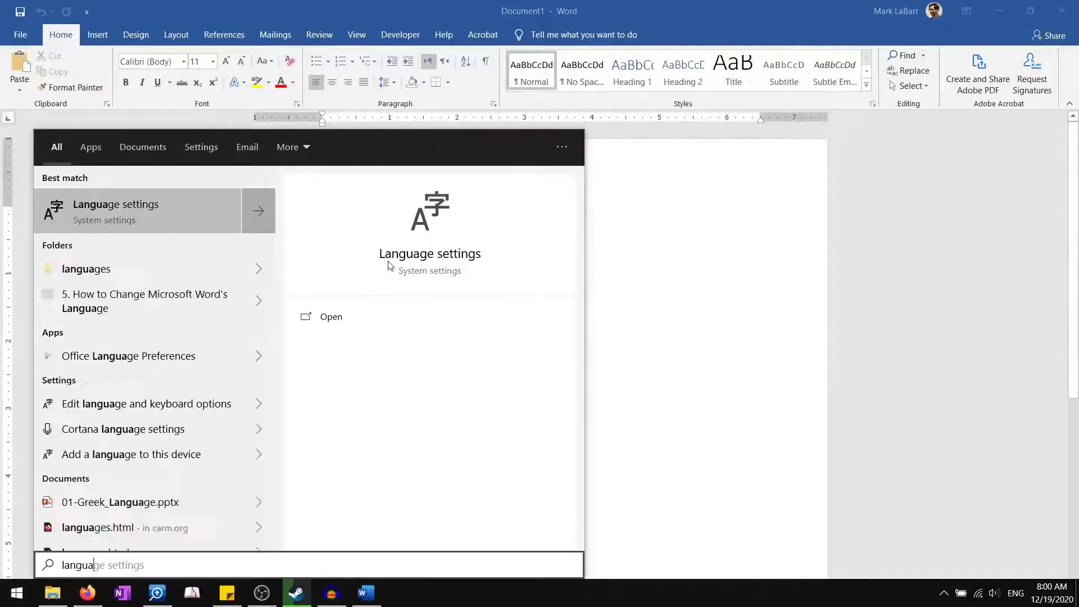
click(128, 211)
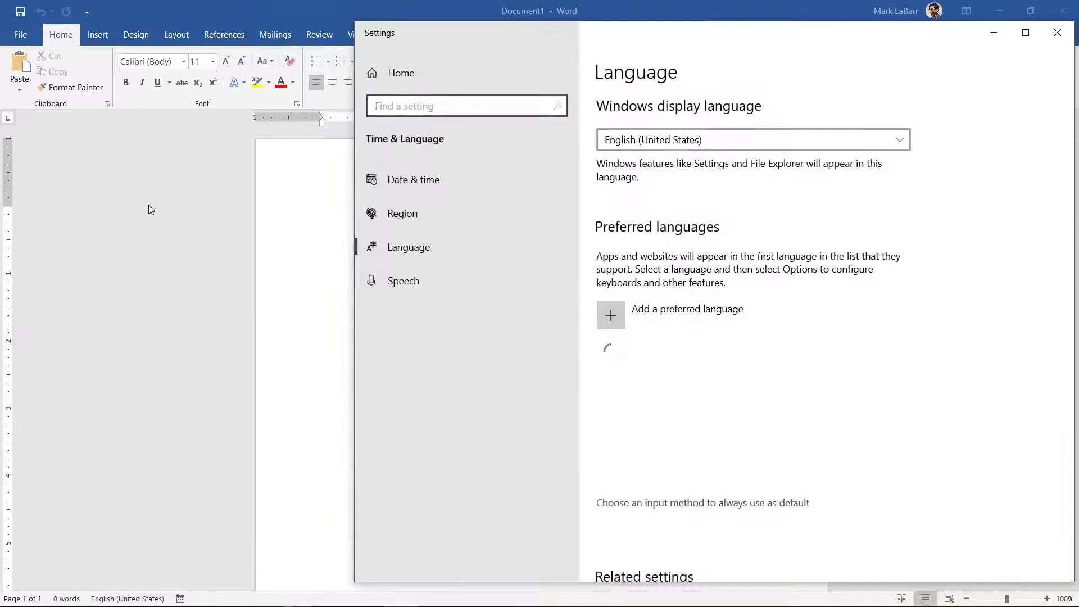
click(646, 308)
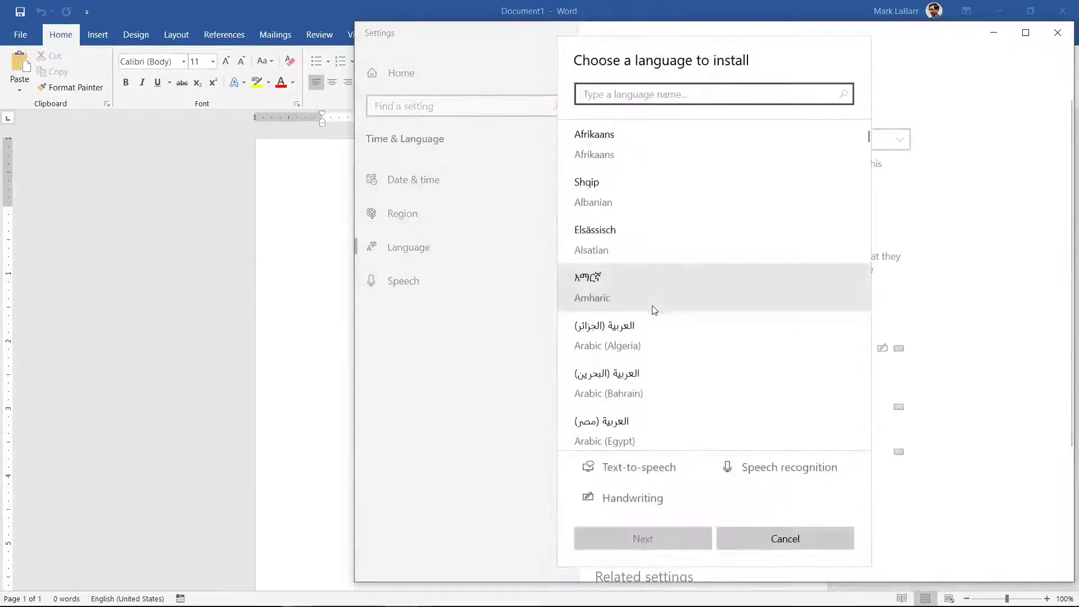
text(spani)
scroll(686, 340, down, 1)
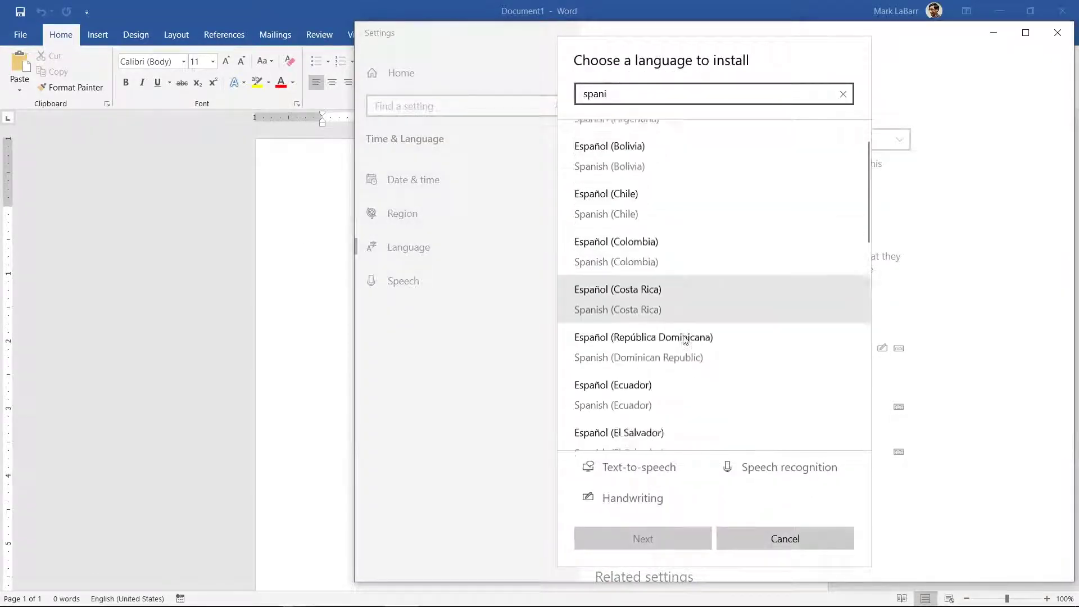
scroll(684, 339, down, 4)
scroll(684, 337, down, 3)
scroll(689, 332, down, 5)
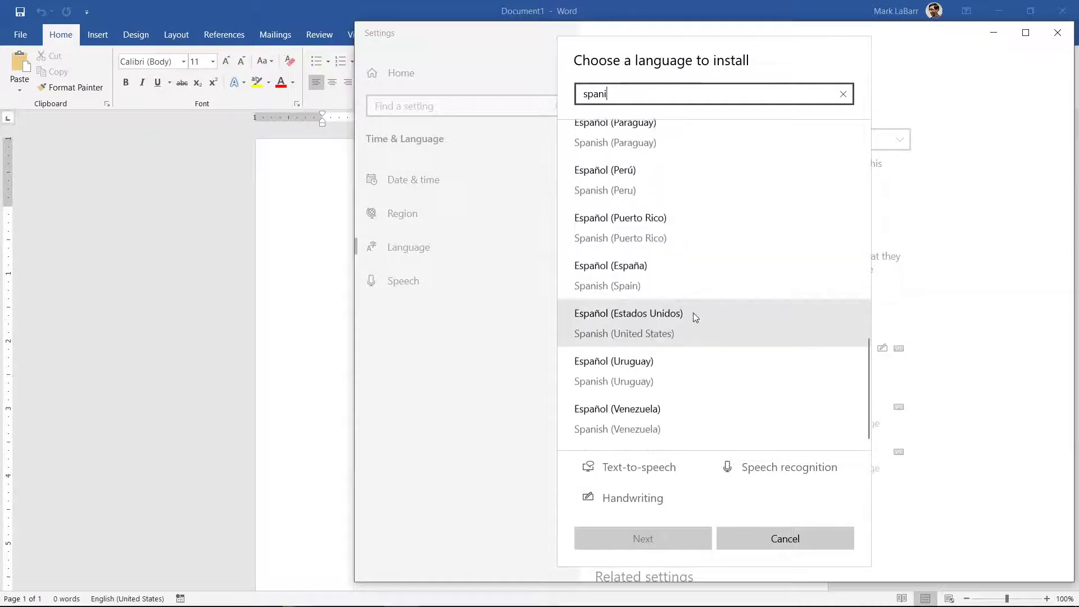
click(681, 315)
click(676, 537)
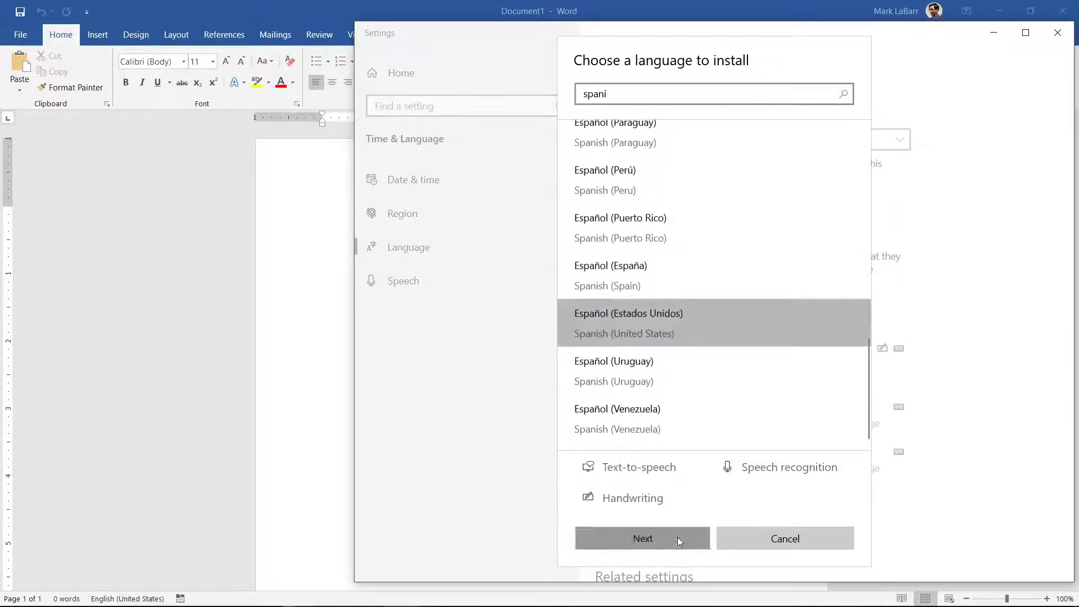
click(677, 537)
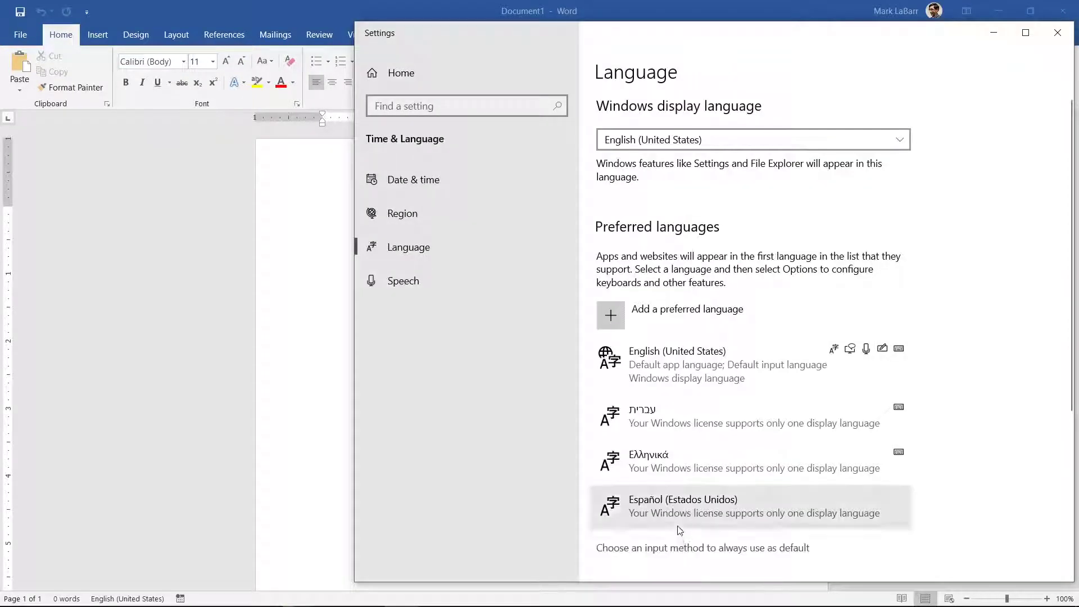
Switch the input language to Spanish (United States) with the Latin American keyboard.
mouse_move(1016, 600)
click(1015, 593)
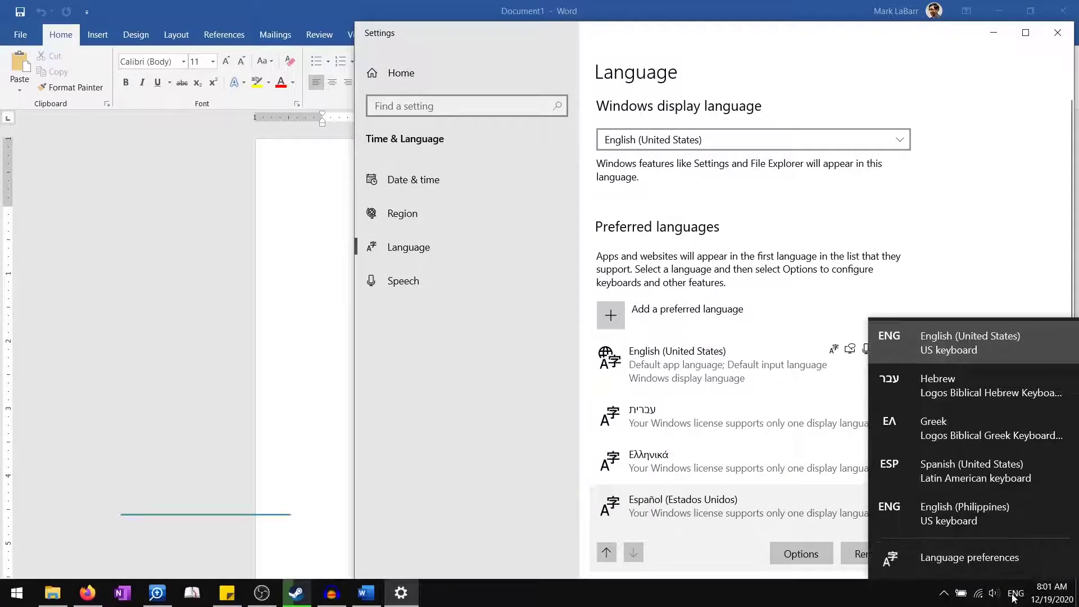
click(969, 472)
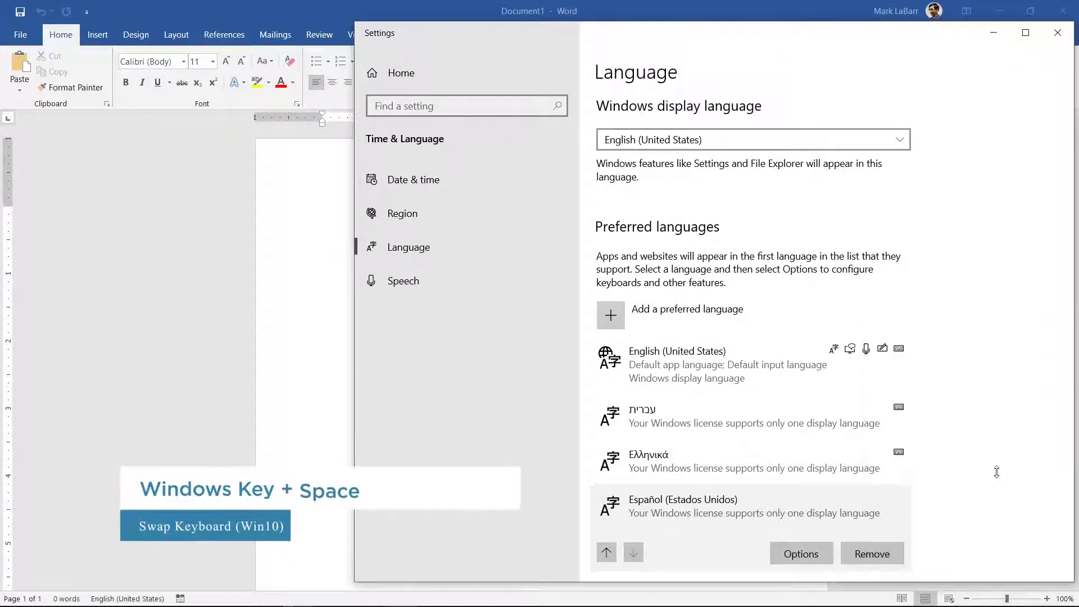
key(super+space)
key(super+space)
key(super+space)
key(super+space)
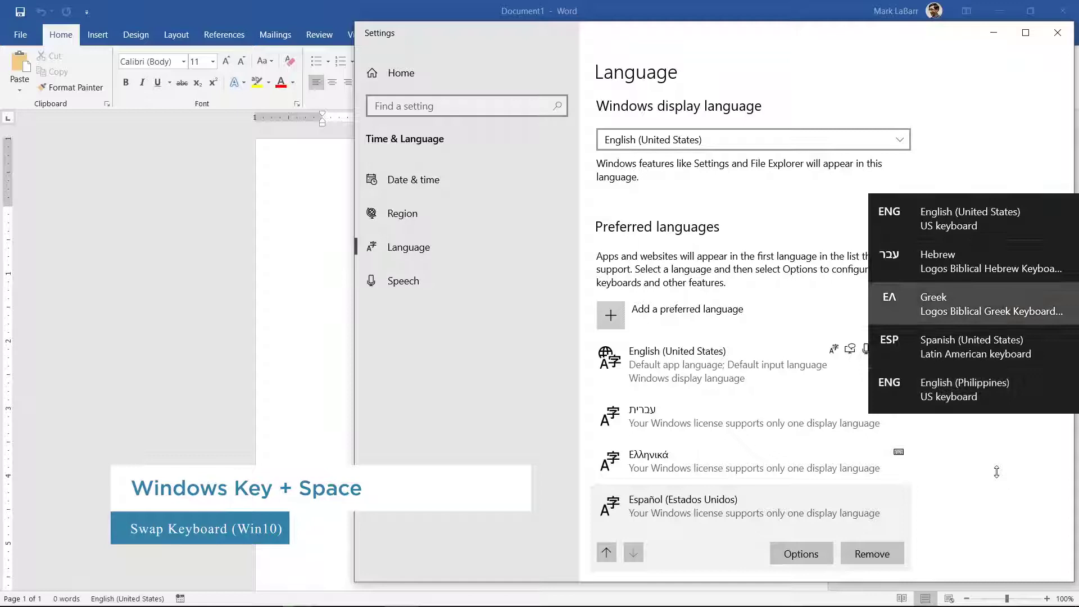
key(super+space)
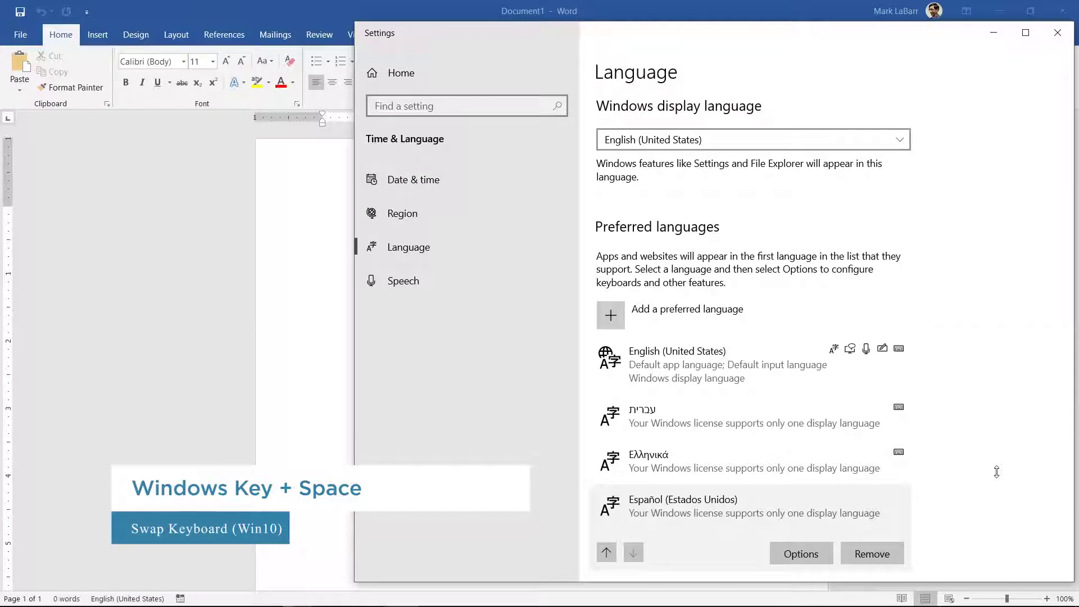
Go to the Language page of Word Options.
click(607, 6)
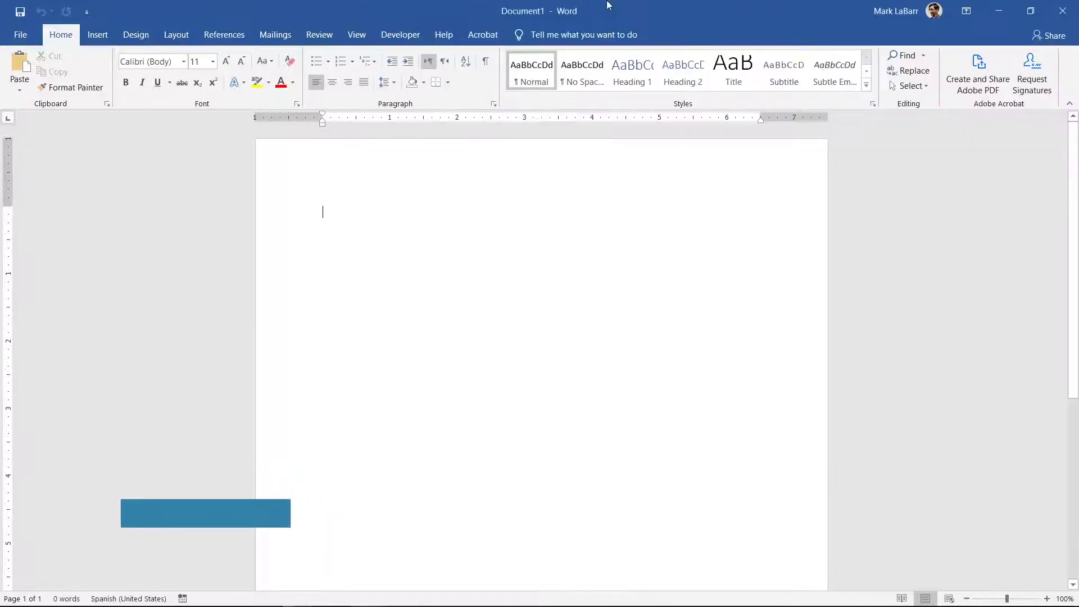
click(21, 36)
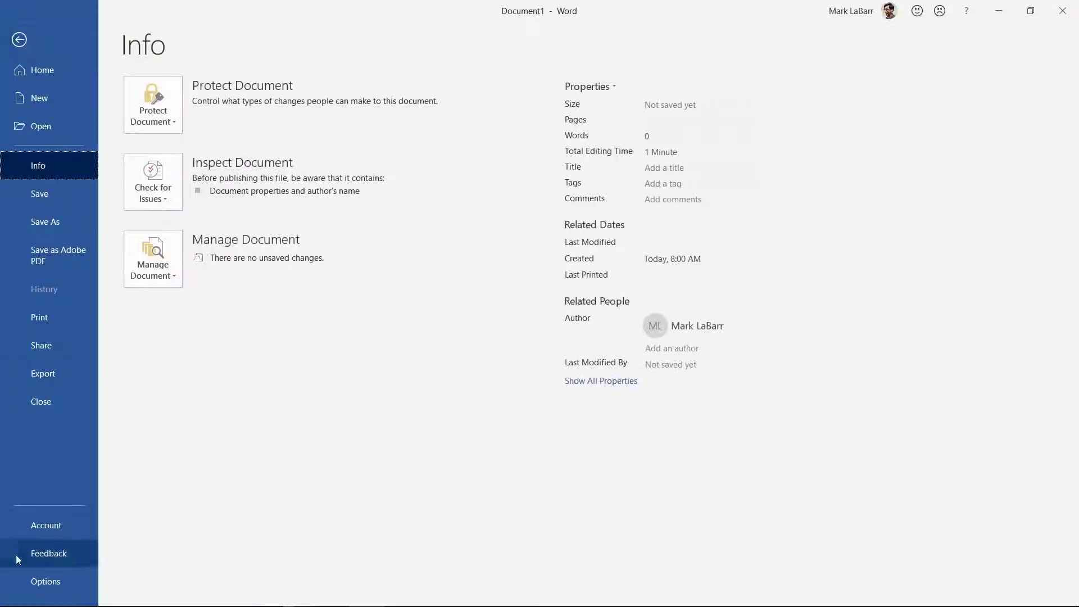
click(33, 580)
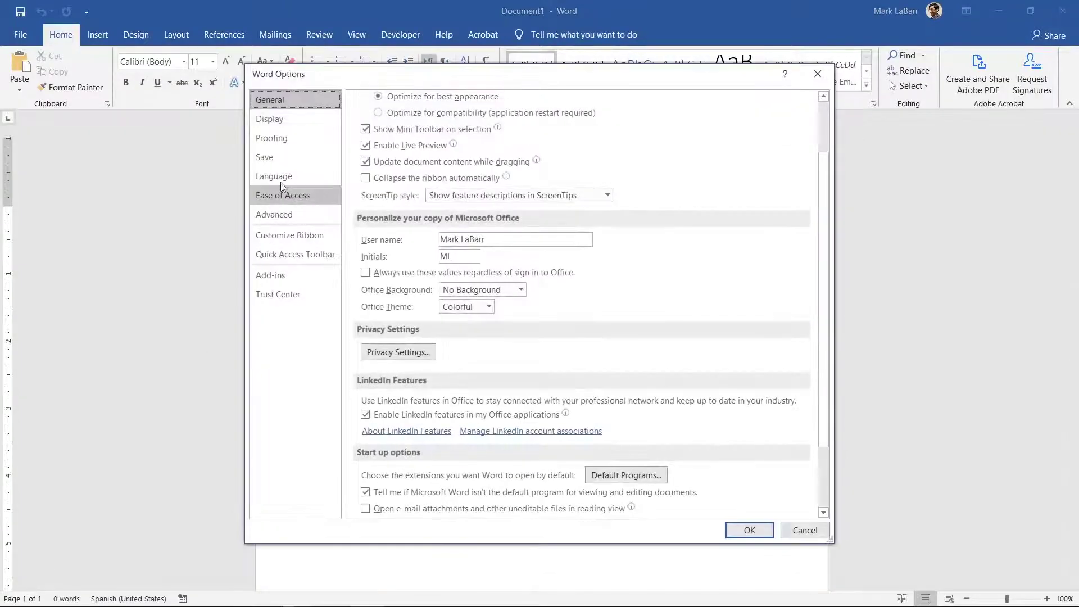
click(281, 157)
click(285, 176)
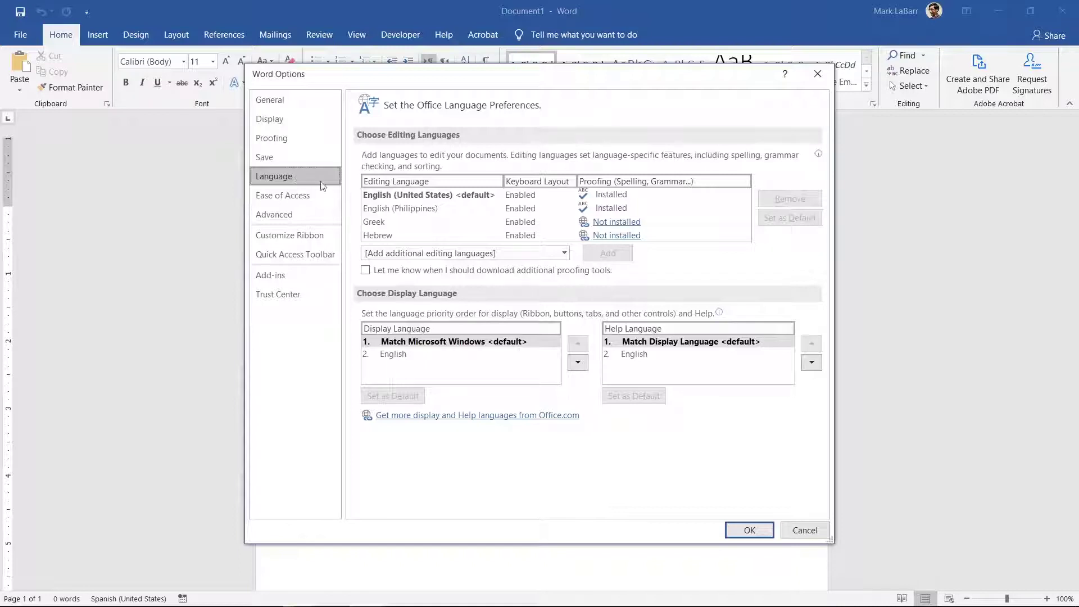
Add Spanish (United States) as an additional editing language.
click(564, 253)
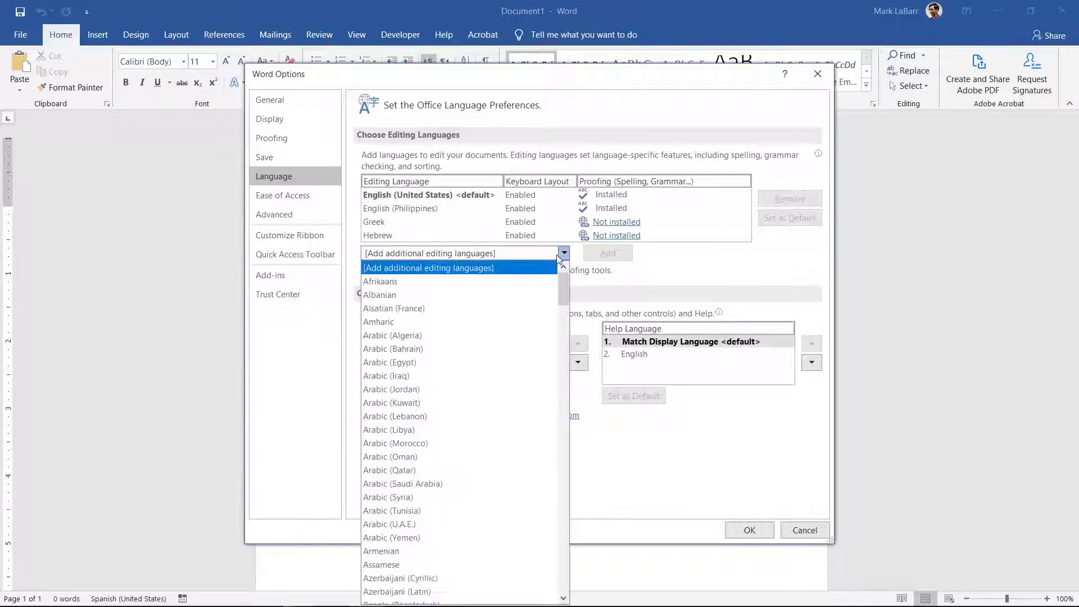
drag(566, 269, 566, 562)
click(458, 552)
click(614, 253)
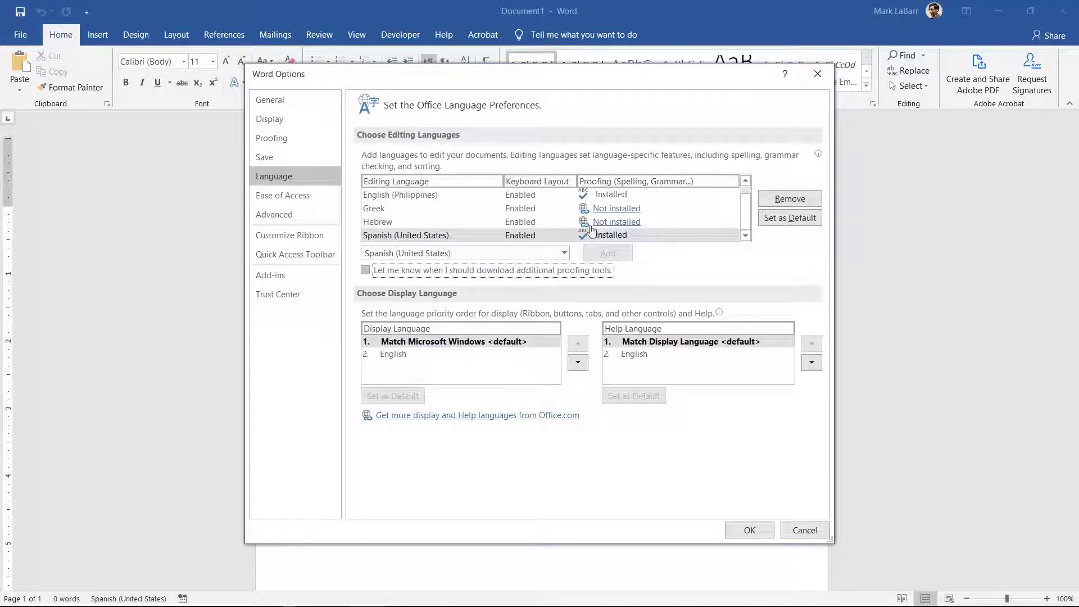
Confirm Spanish (United States) as the default editing language.
click(772, 216)
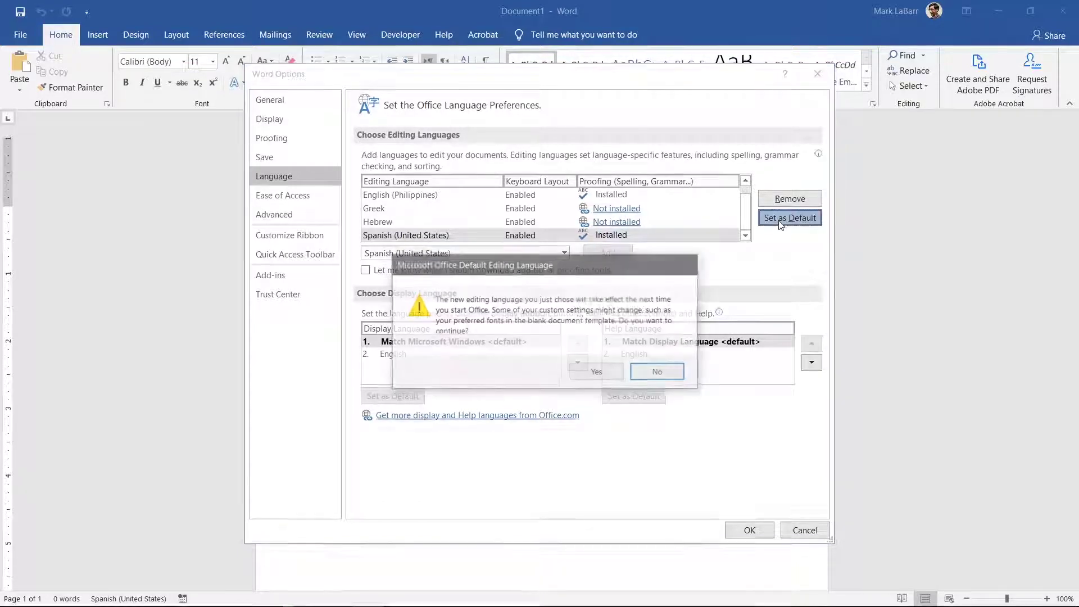
click(597, 373)
scroll(662, 227, down, 1)
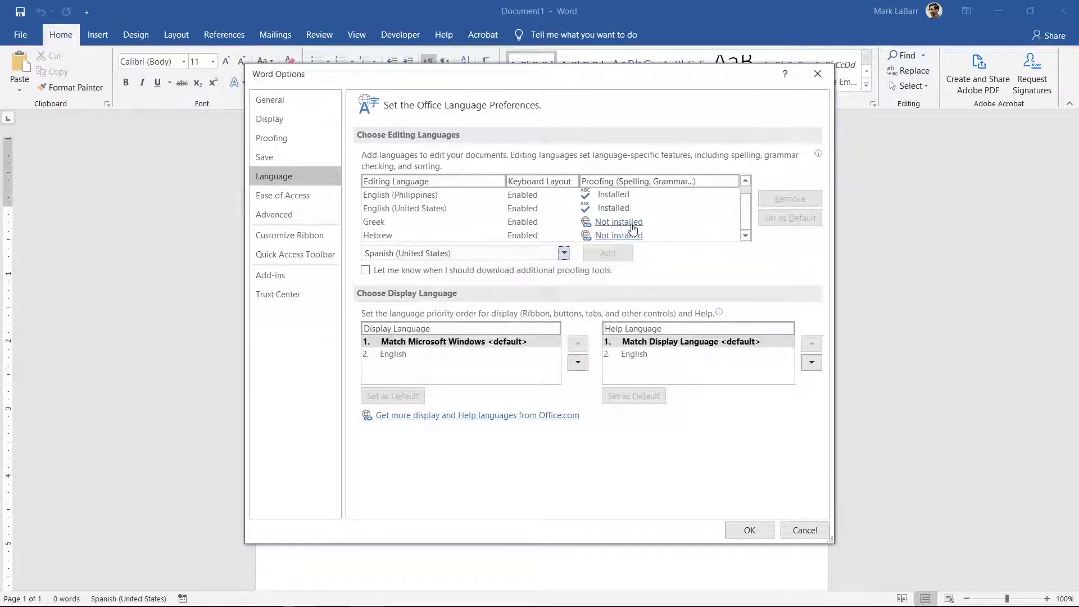
click(632, 226)
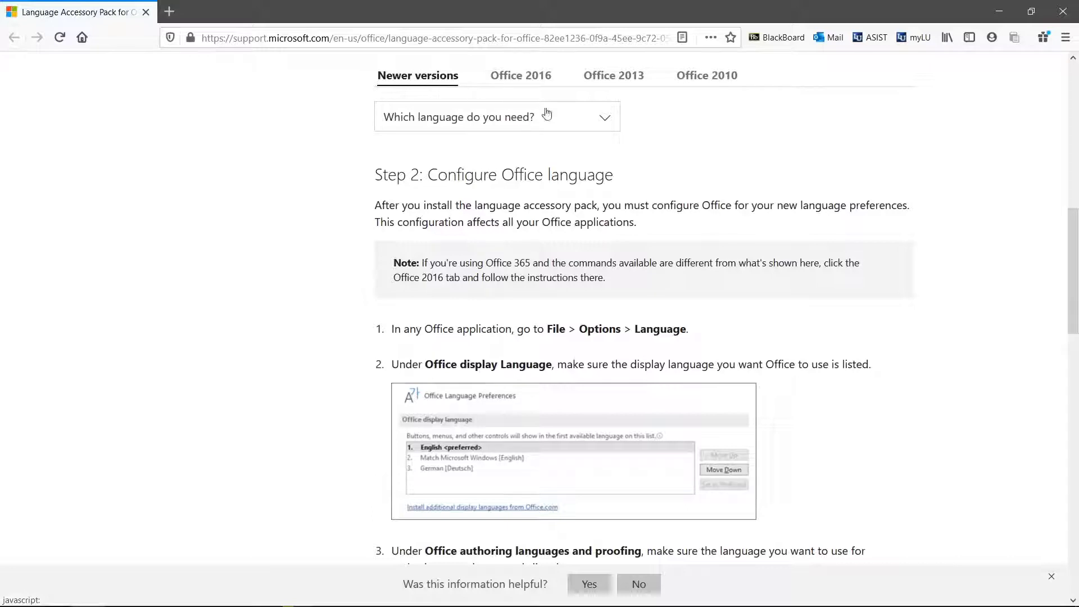
Choose Spanish on the Language Accessory Pack page, run its installer, and dismiss the admin error.
click(588, 116)
scroll(576, 216, down, 5)
scroll(574, 224, down, 15)
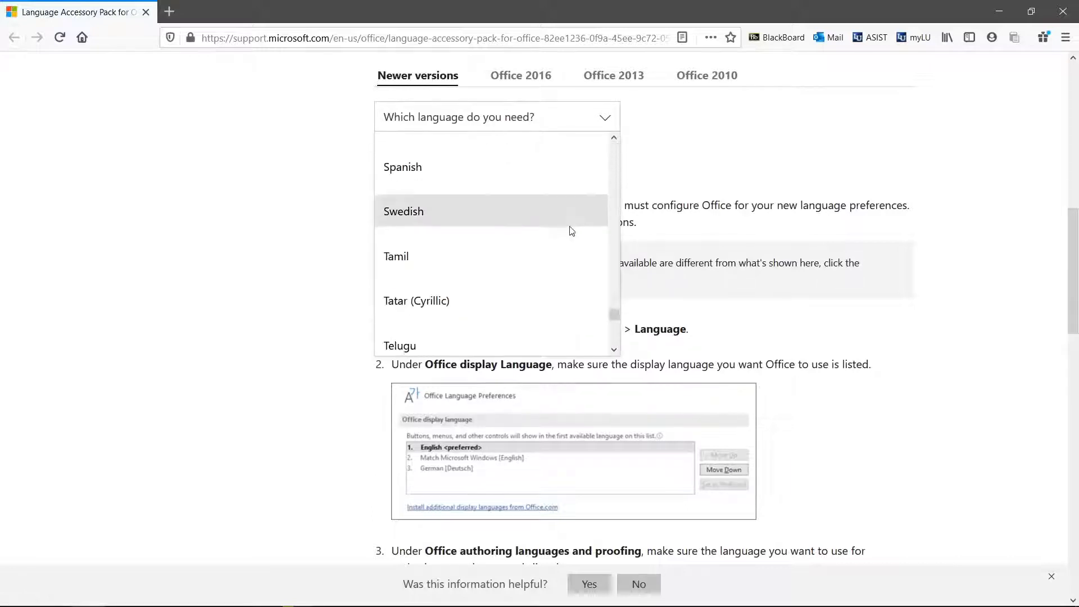
click(530, 160)
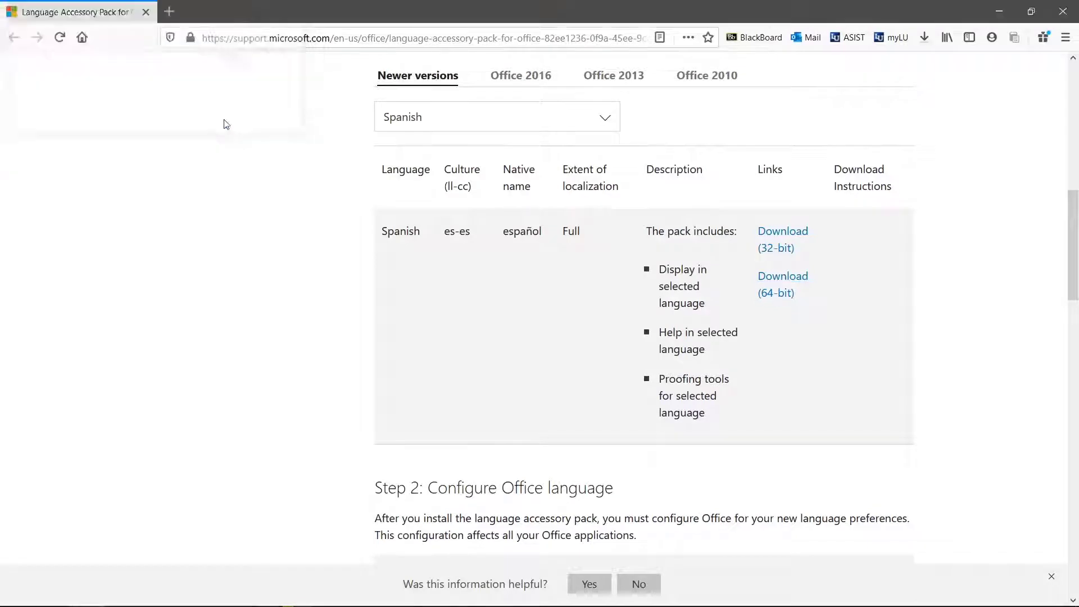
click(674, 71)
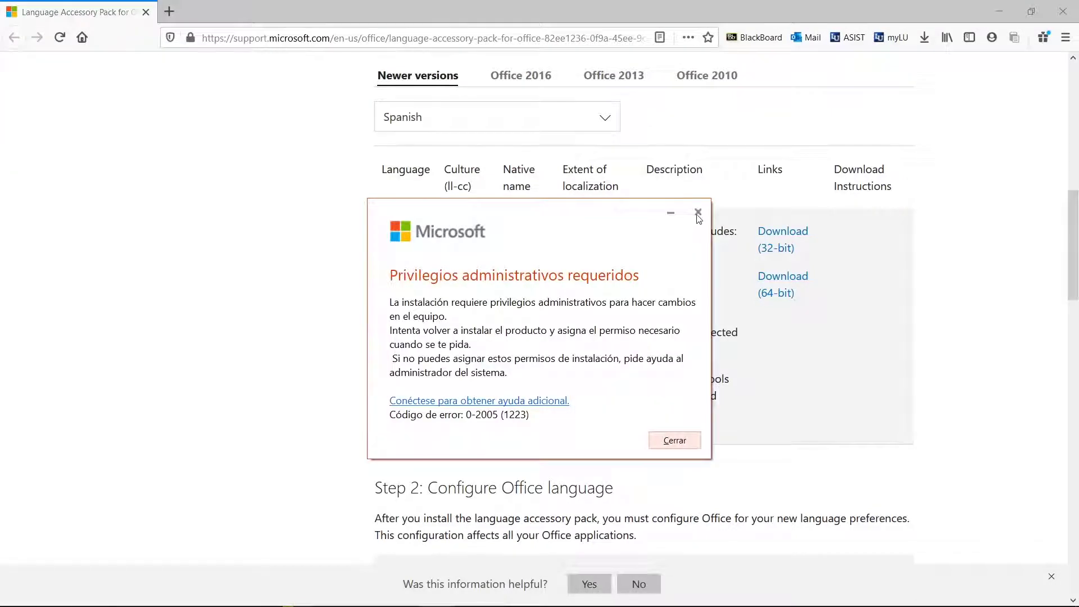
click(697, 215)
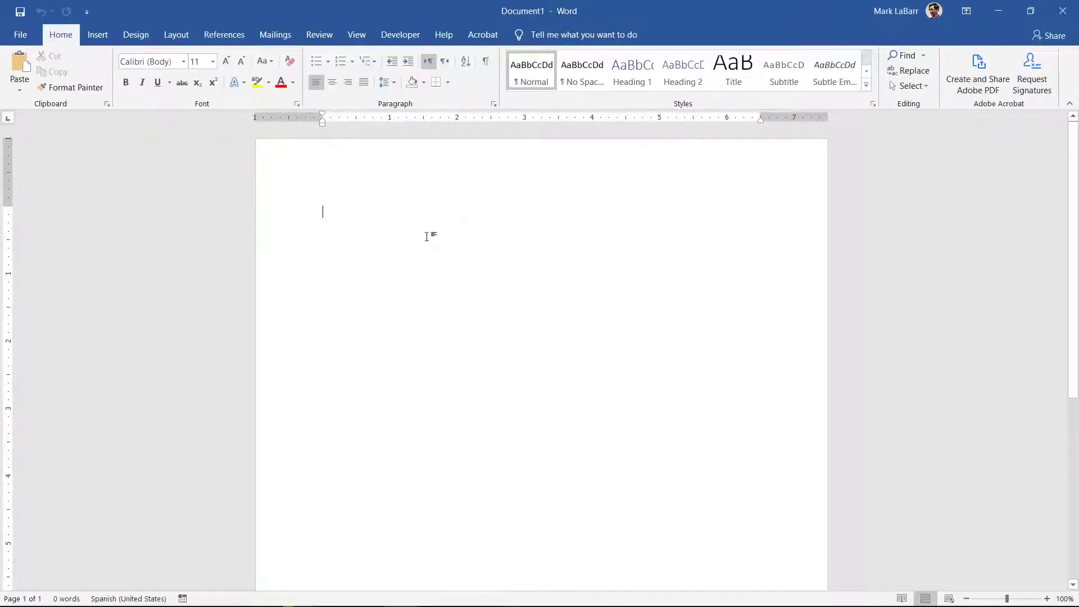
text(¡Hola! ¿Cómo estás?)
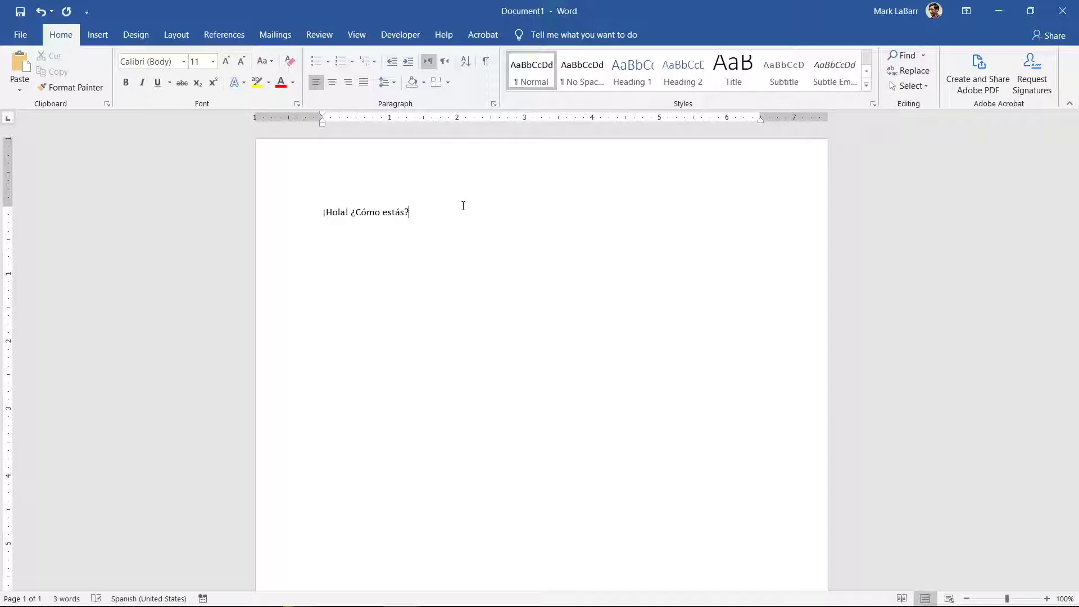
click(20, 34)
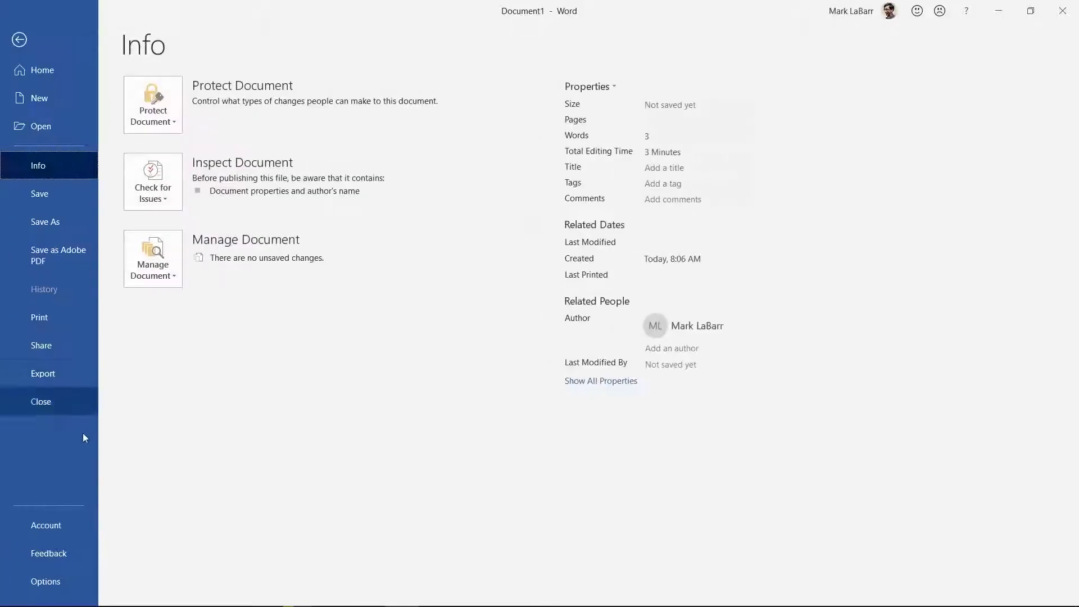
click(46, 581)
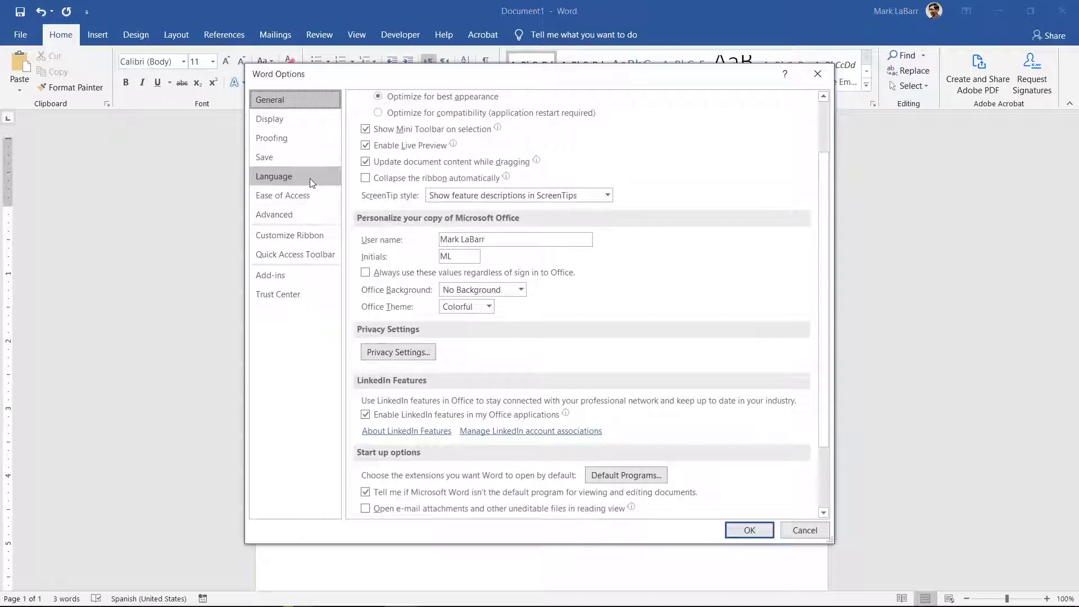
click(309, 177)
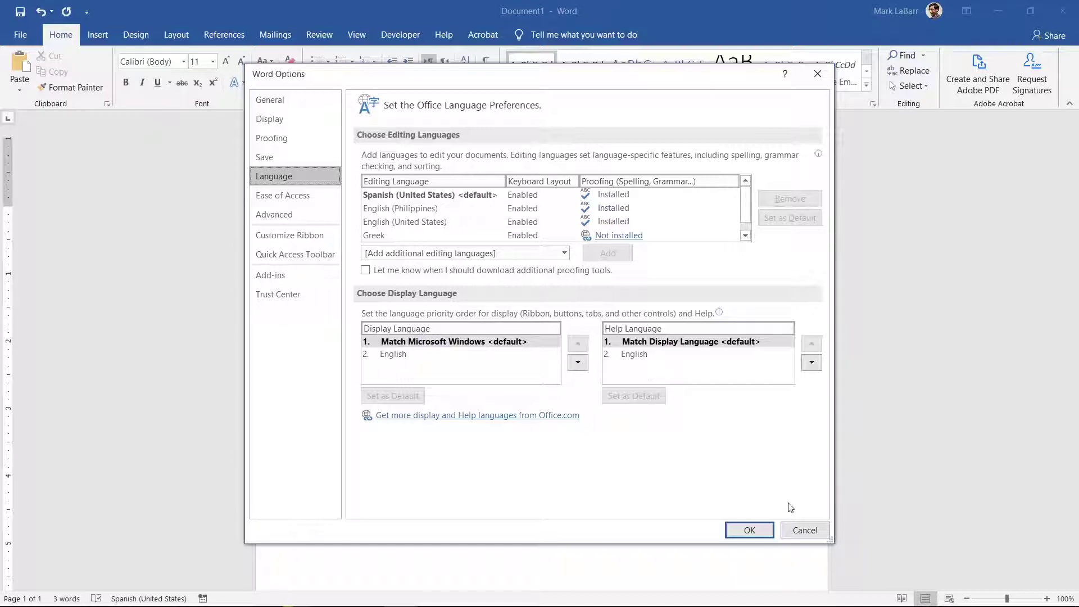
click(802, 533)
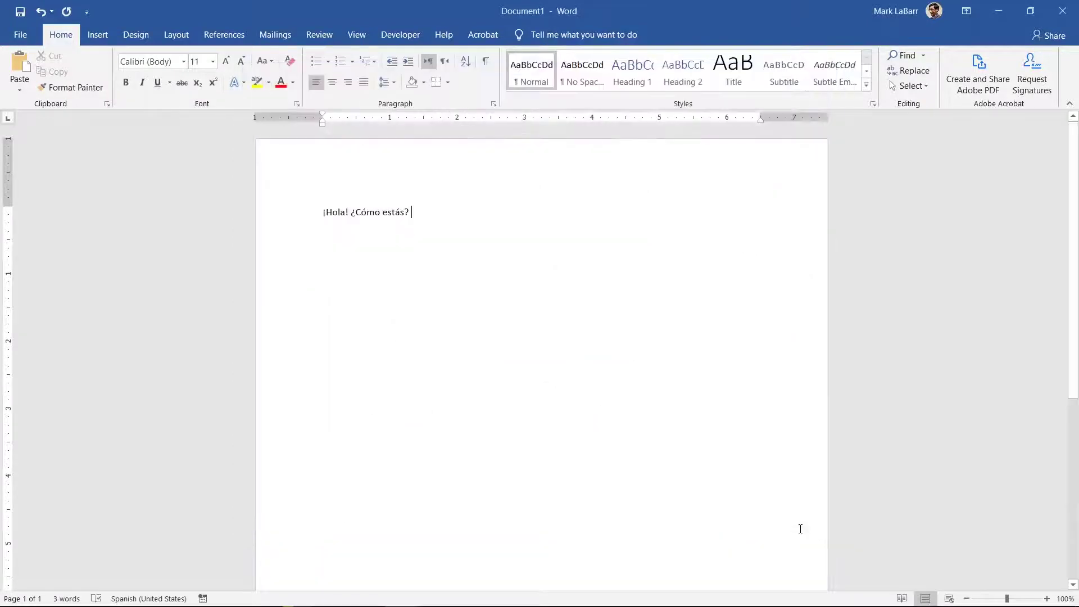